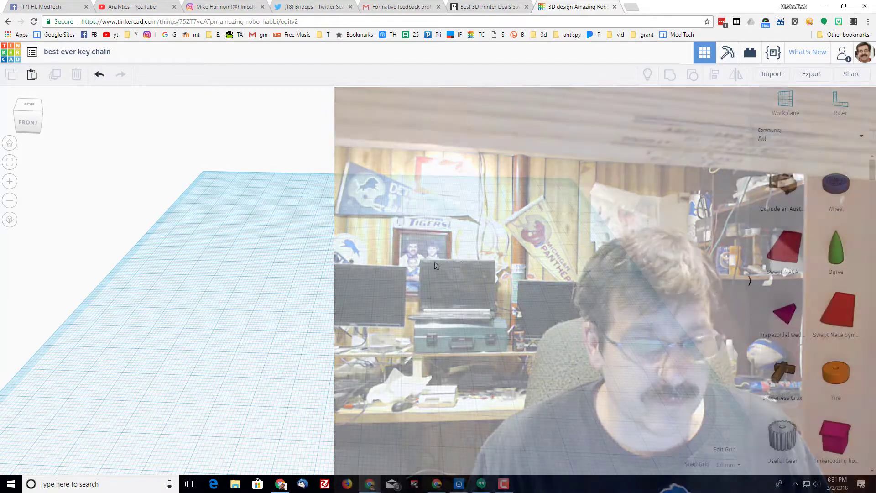
Place a solid red Box from the Tinkercad Basic Shapes library on the left half of the workplane
right_drag(385, 270, 554, 296)
click(782, 139)
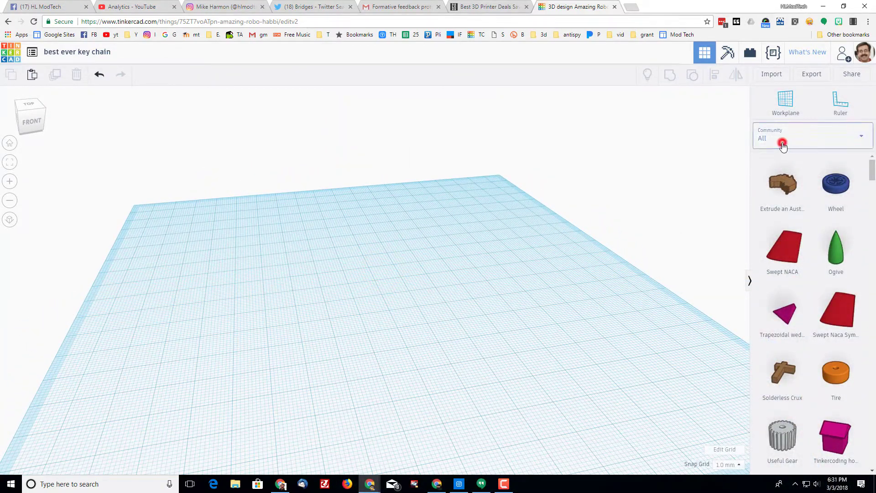
click(781, 171)
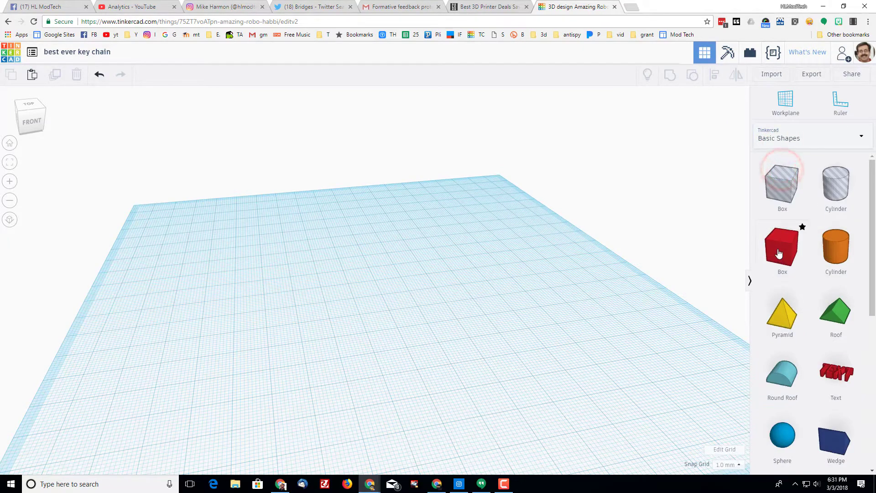
drag(781, 249, 267, 278)
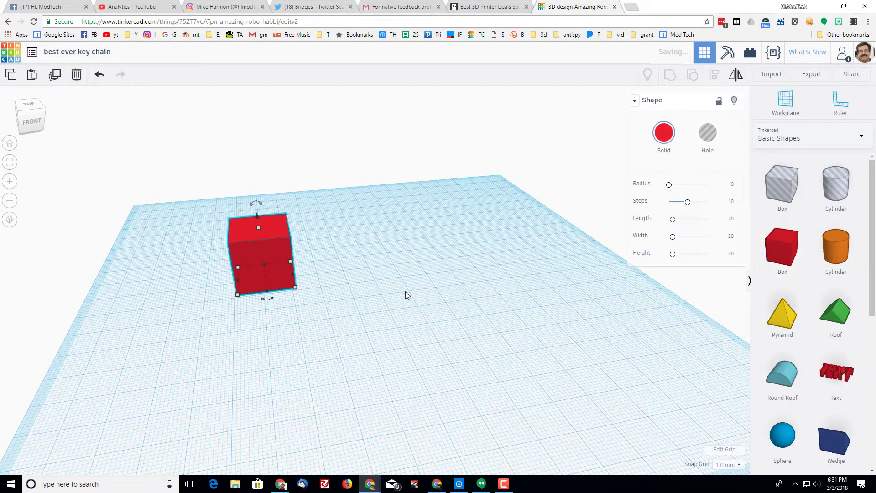
Resize the box's footprint to 25 mm front to back and 70 mm from side to side
click(295, 288)
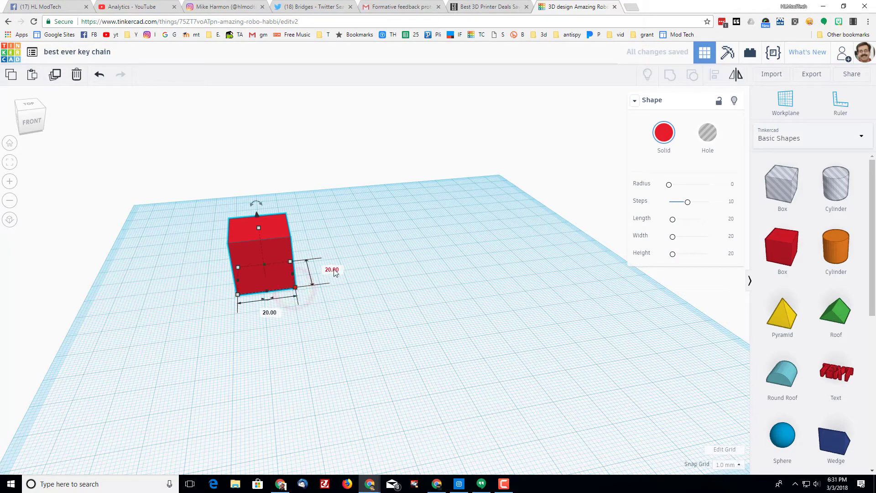
click(331, 269)
text(25)
key(Return)
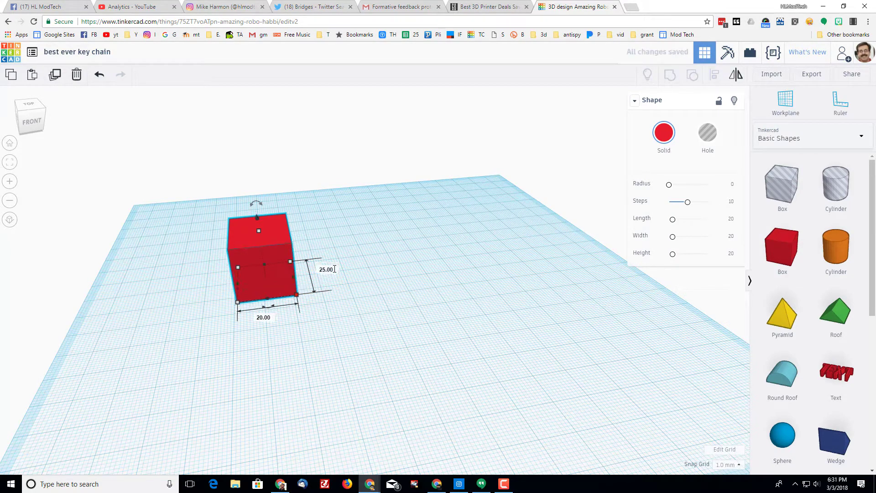
click(265, 318)
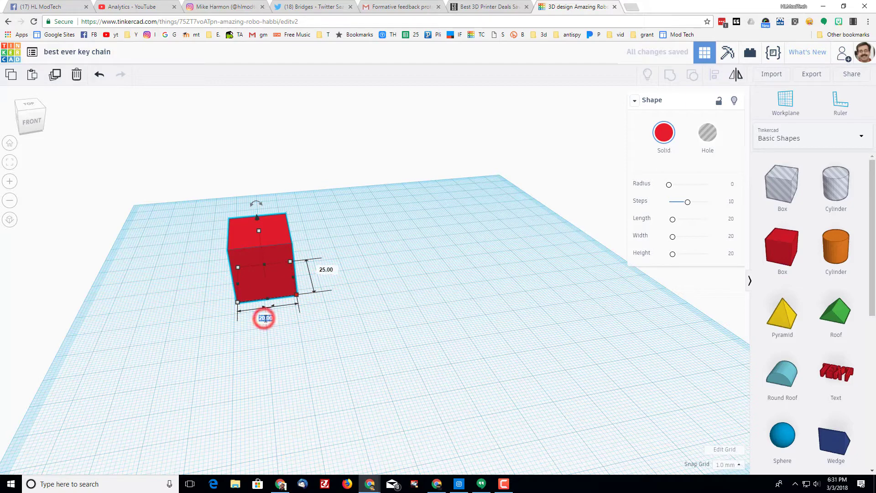
text(70)
key(Return)
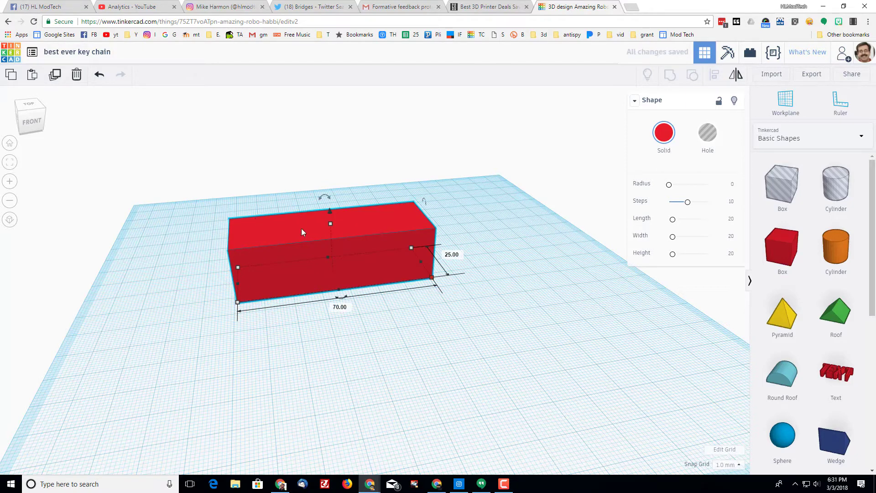
Set the box's height to 2 mm to make a thin plate
click(331, 224)
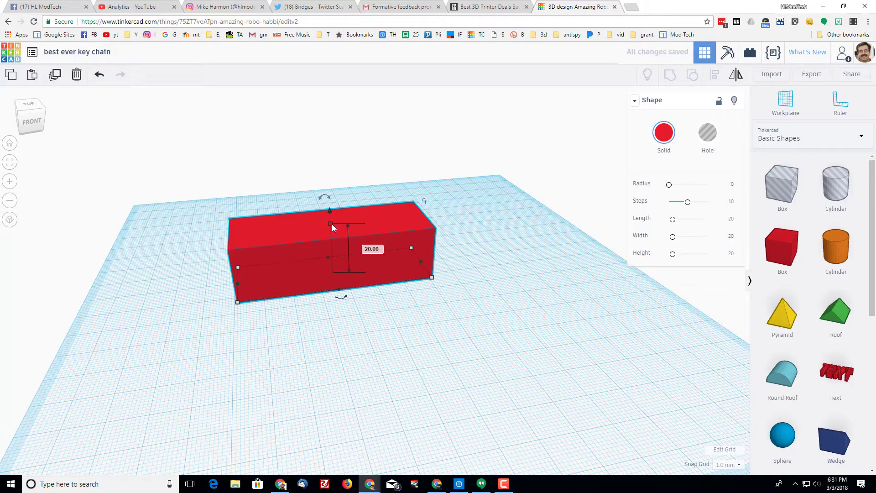
click(371, 250)
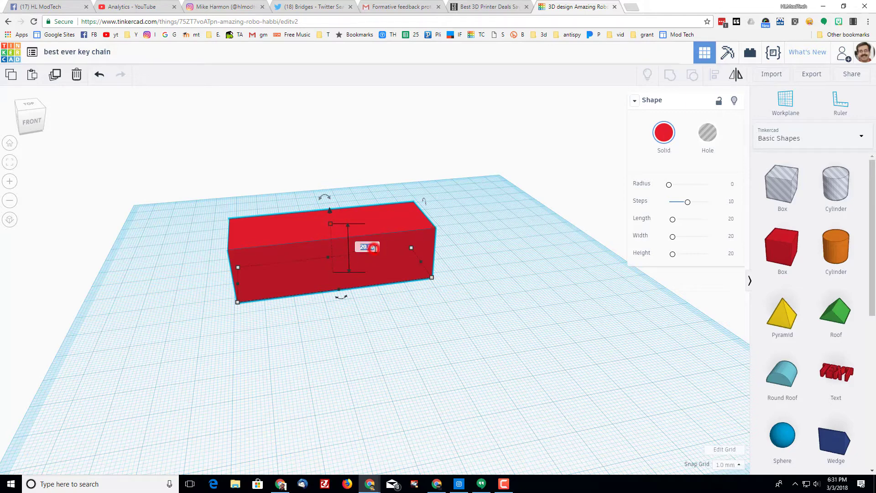
text(2)
key(Return)
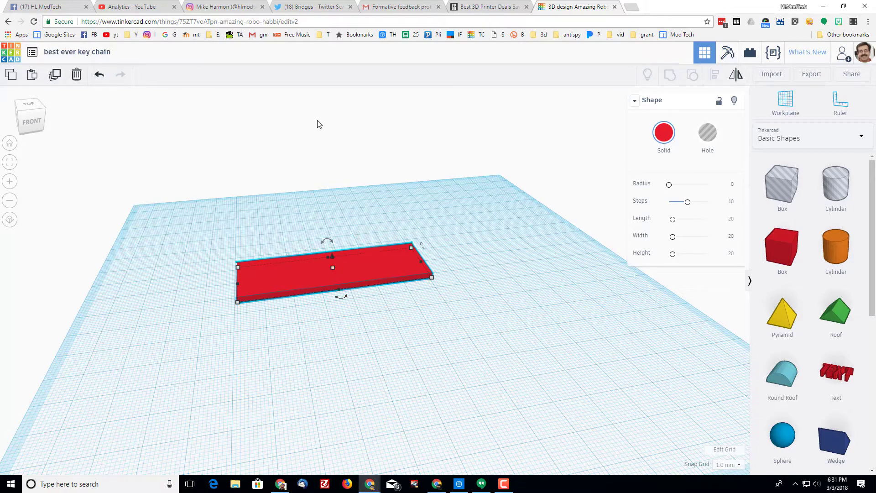
Place a temporary workplane on the top face of the red plate
click(31, 106)
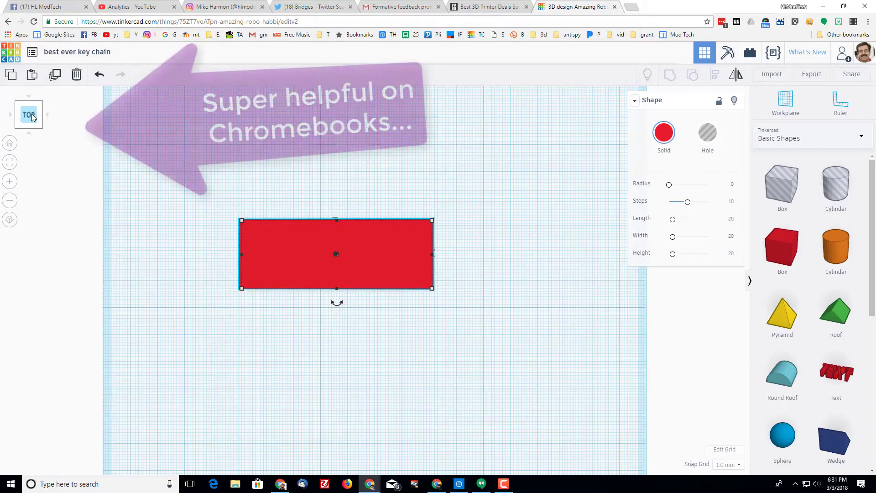
click(40, 128)
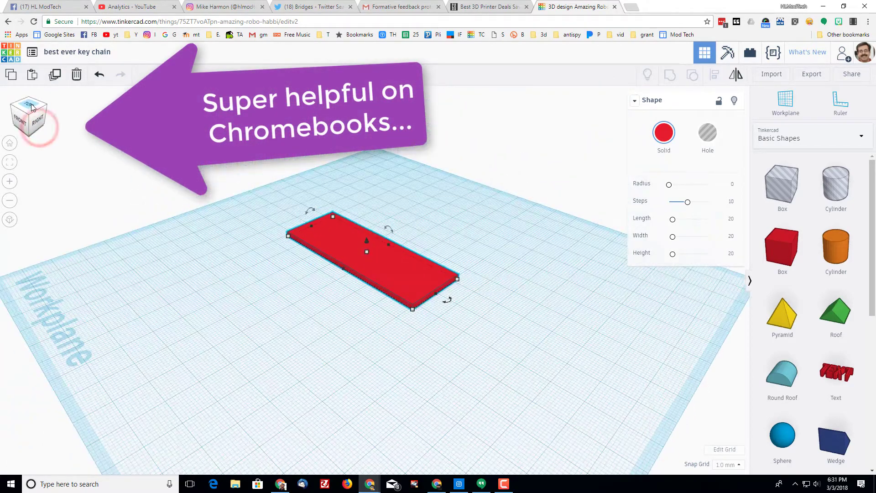
click(30, 106)
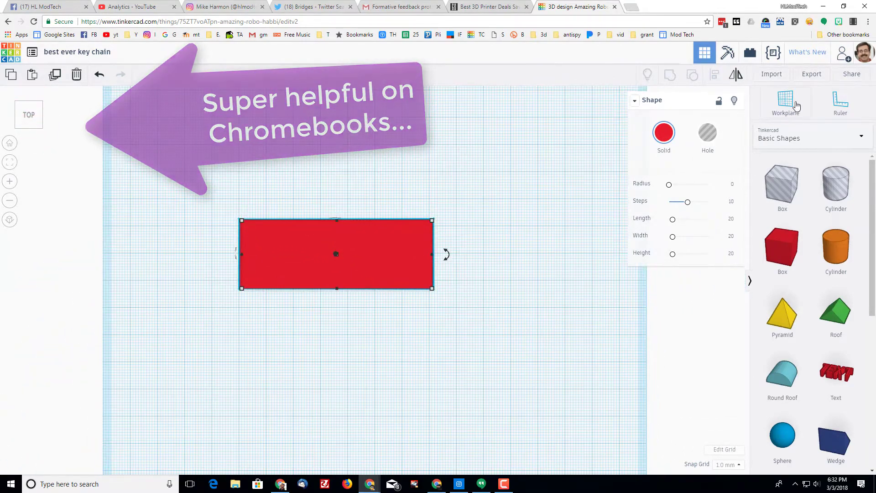
click(796, 105)
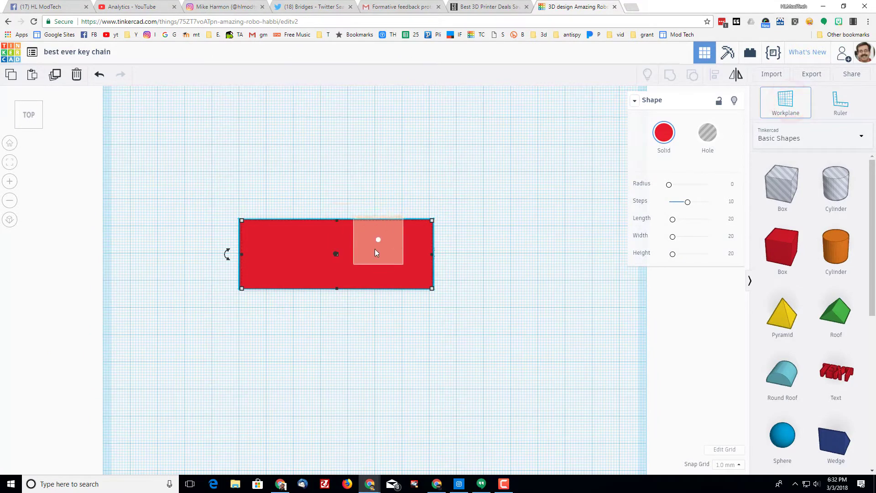
click(380, 254)
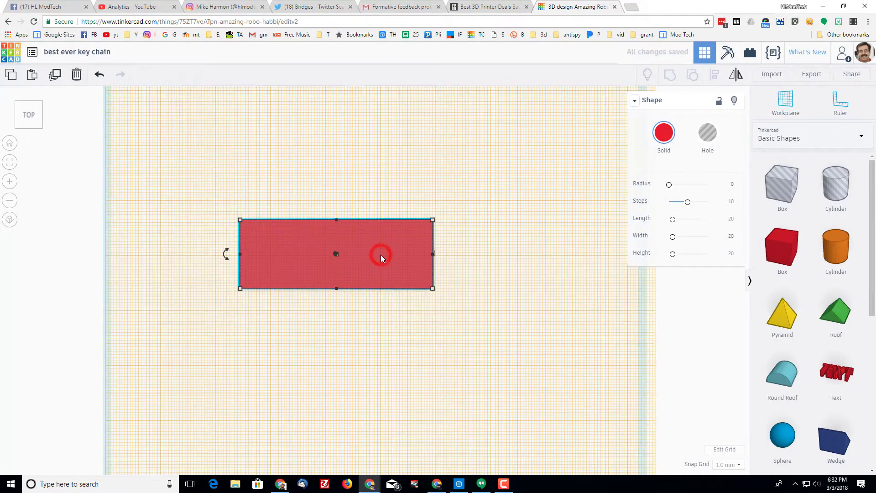
Place a Text shape on the plate and shorten it from both ends to fit, leaving a margin at the plate's left end
click(840, 367)
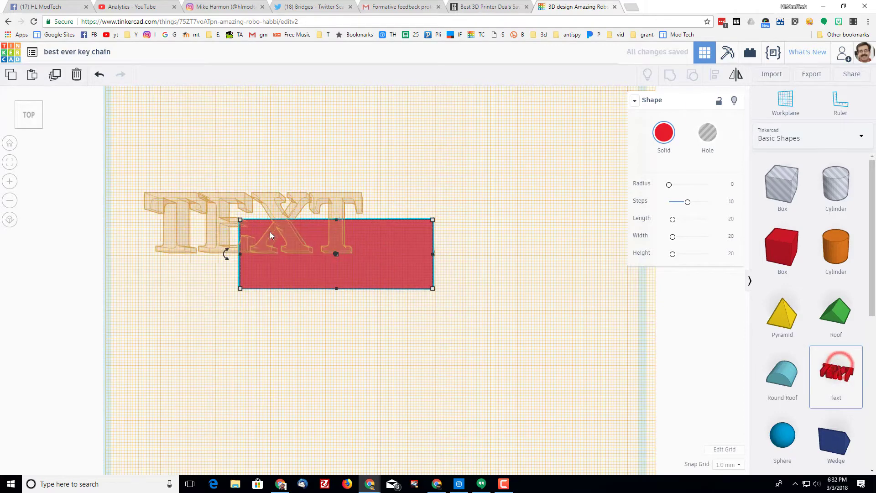
click(354, 253)
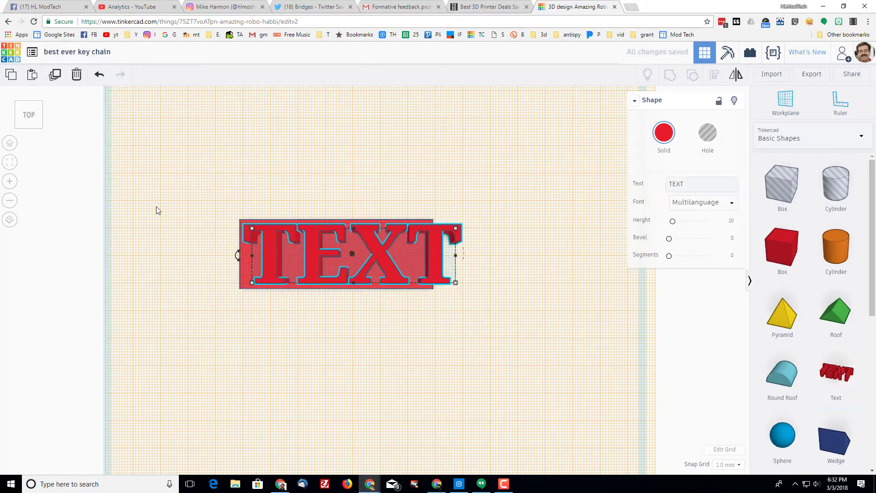
click(40, 129)
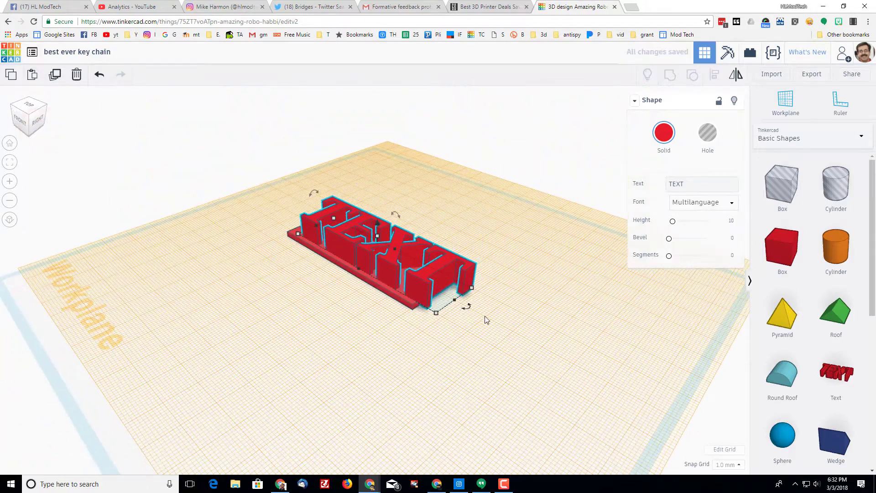
drag(454, 303, 427, 293)
click(350, 265)
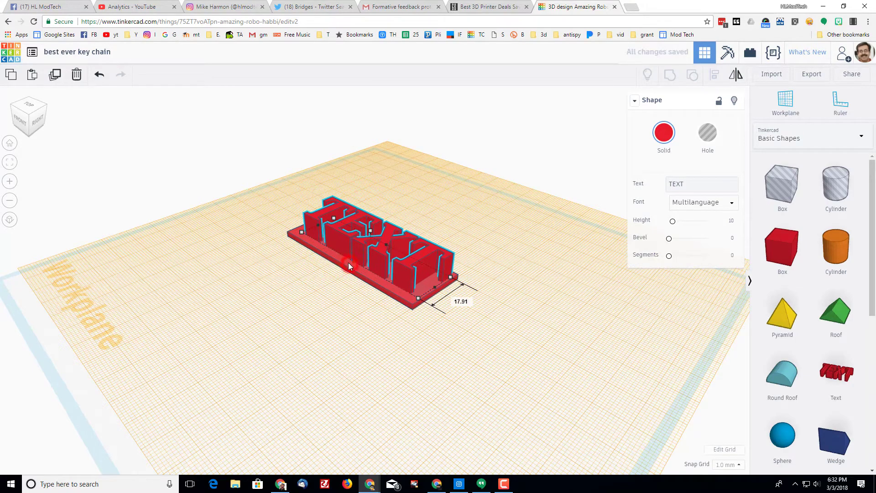
click(21, 104)
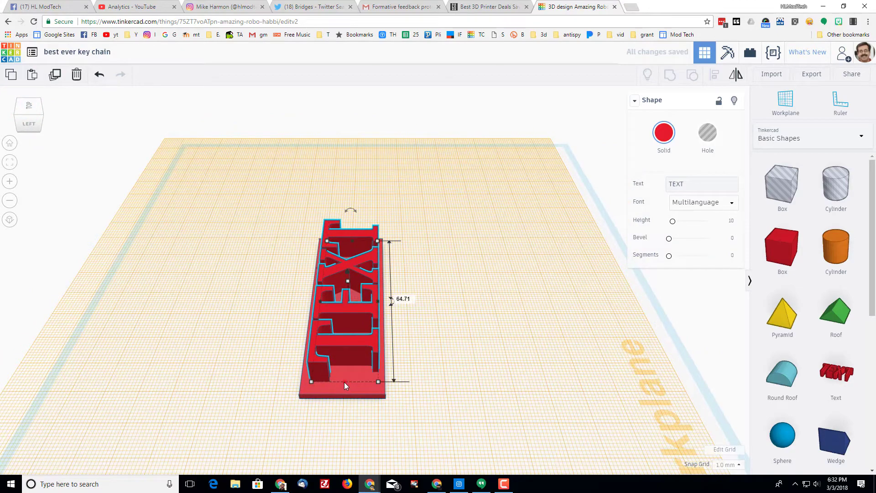
mouse_move(345, 382)
mouse_down()
mouse_move(341, 391)
mouse_move(337, 374)
mouse_up()
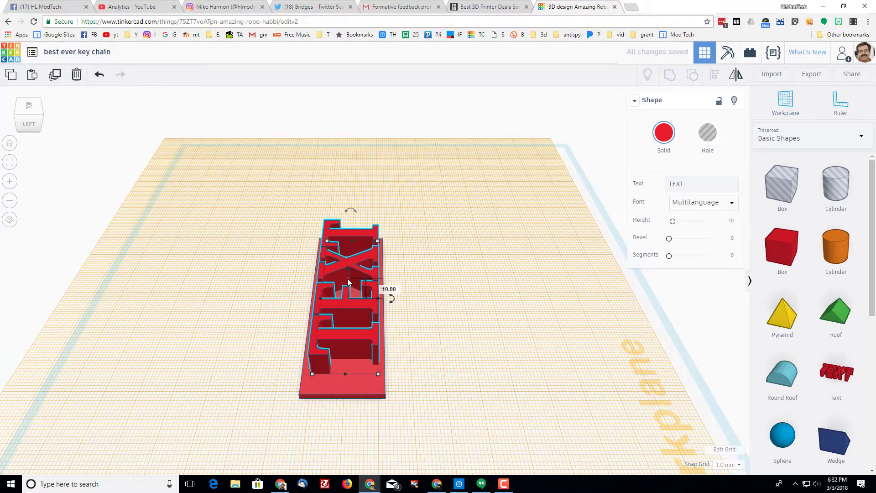
Set the height of the raised text to 1 mm
click(387, 289)
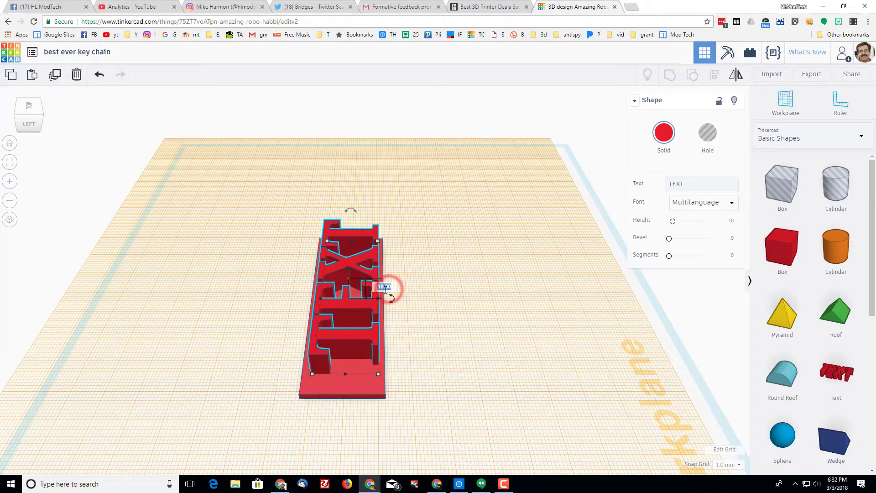
text(1)
key(Return)
Change the Text shape's wording to HLMODTECH
right_drag(448, 344, 308, 306)
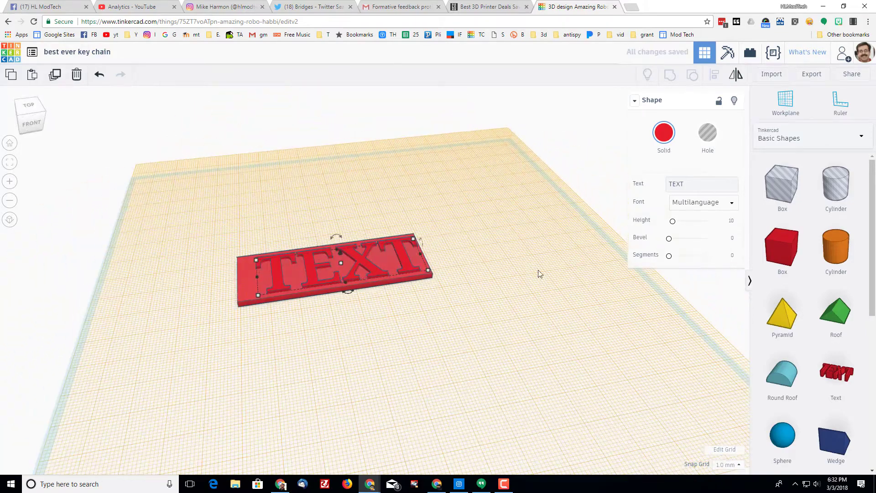
double_click(698, 183)
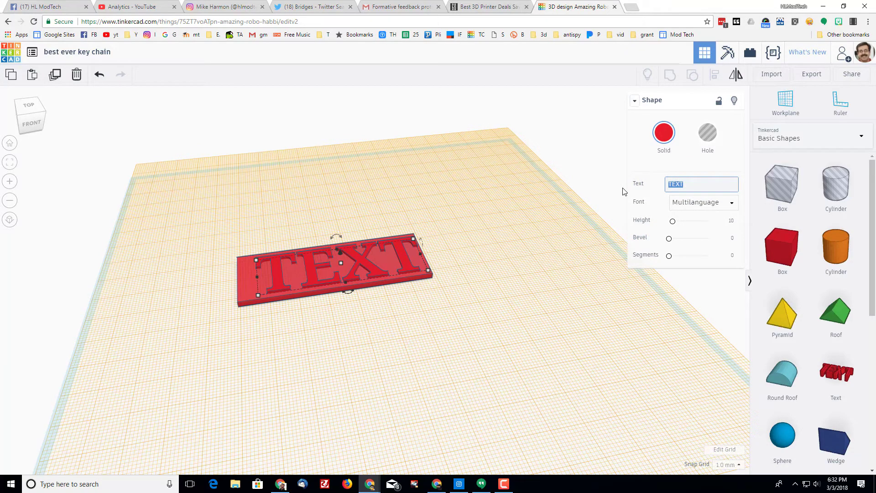
text(HLMODTECH)
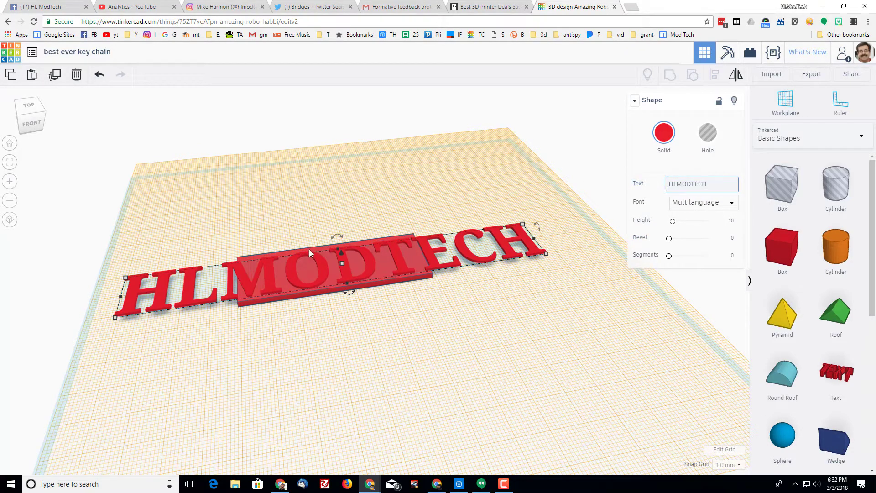
Shrink the HLMODTECH text from both ends to about 63 mm long so it fits within the plate
mouse_move(119, 299)
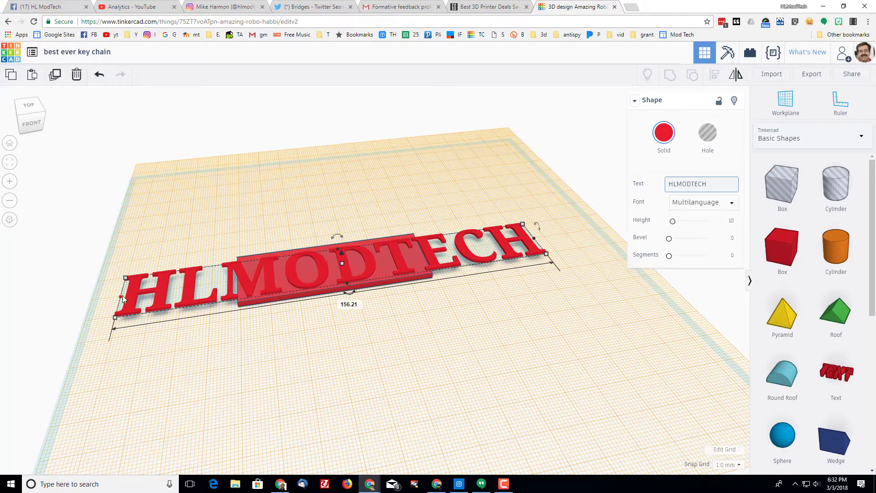
drag(119, 299, 253, 273)
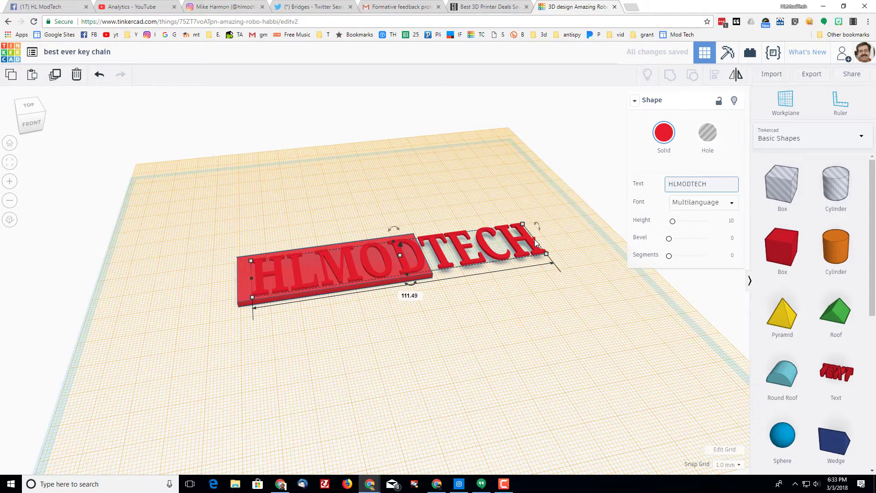
drag(536, 242, 409, 233)
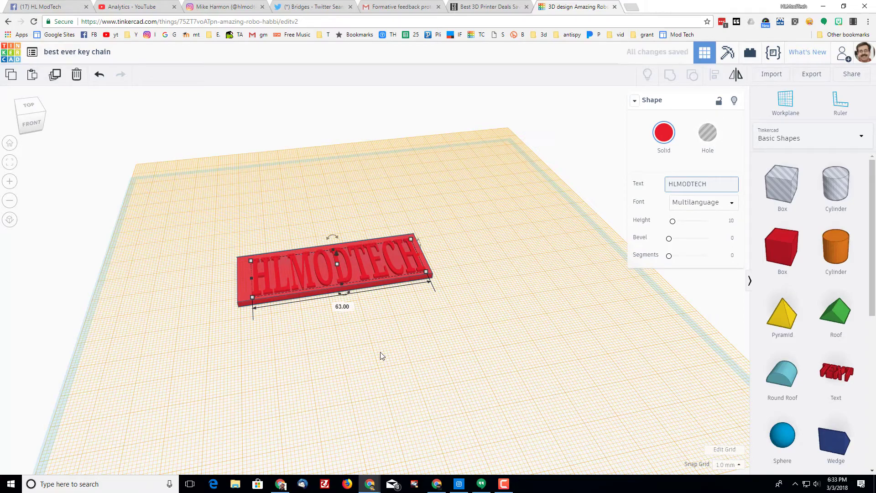
Recolor the HLMODTECH text white using the preset solid colors
right_drag(383, 355, 348, 342)
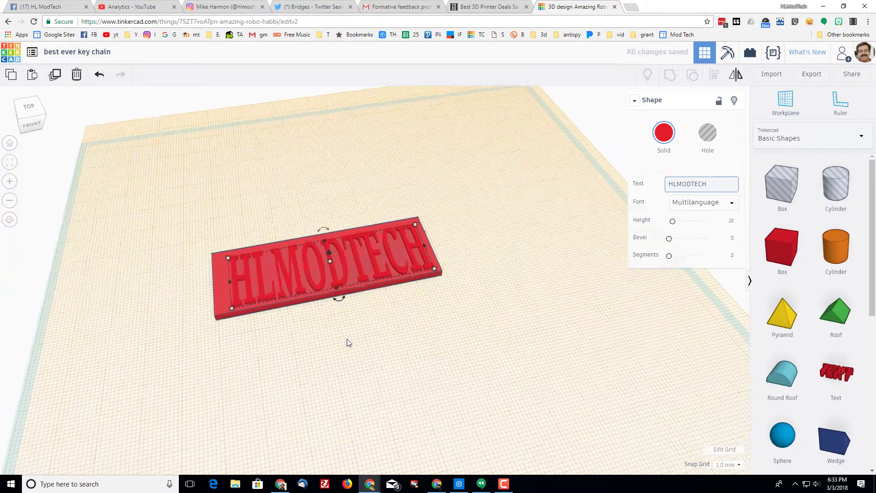
click(473, 263)
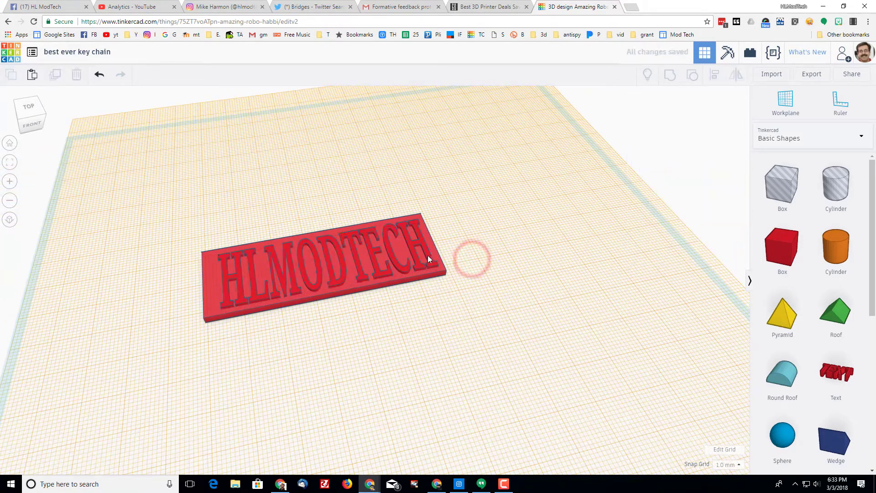
click(426, 256)
click(666, 135)
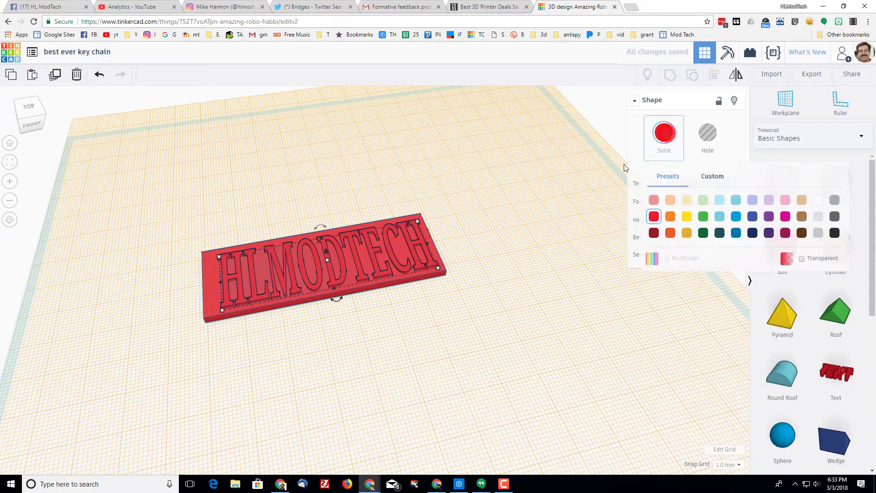
click(818, 200)
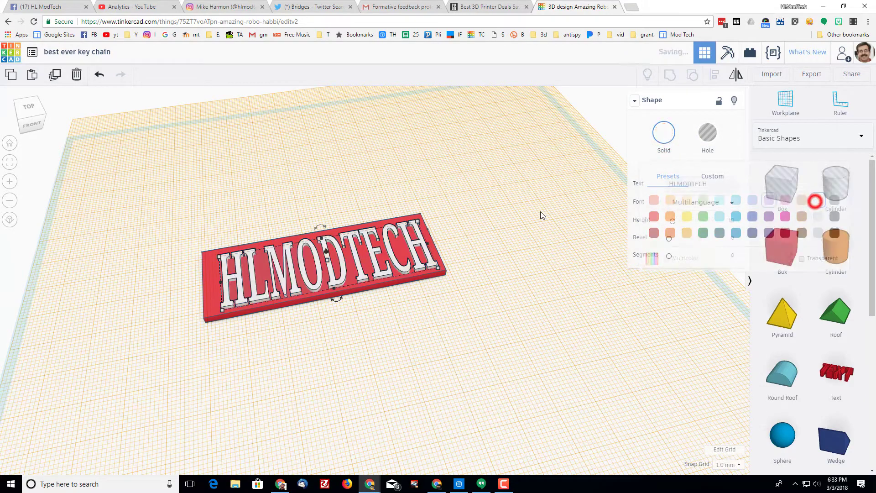
click(450, 202)
Group the HLMODTECH text and the red plate into one object
right_drag(127, 273, 79, 326)
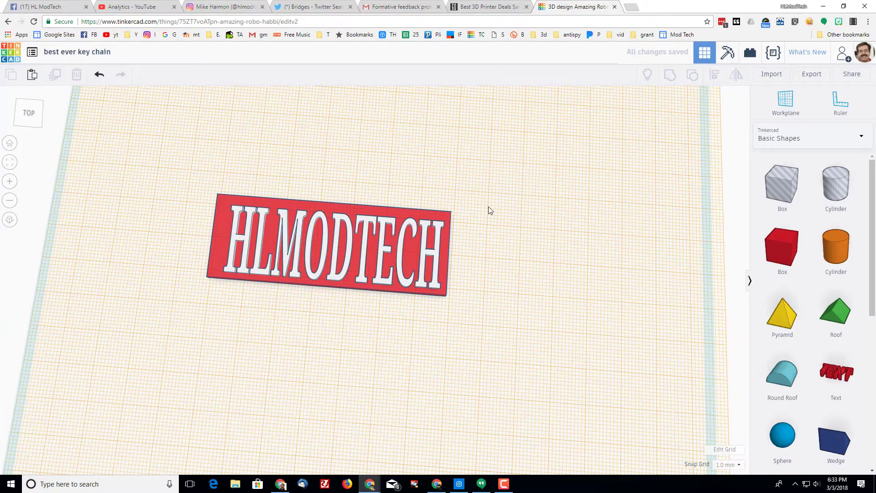
right_drag(456, 284, 445, 316)
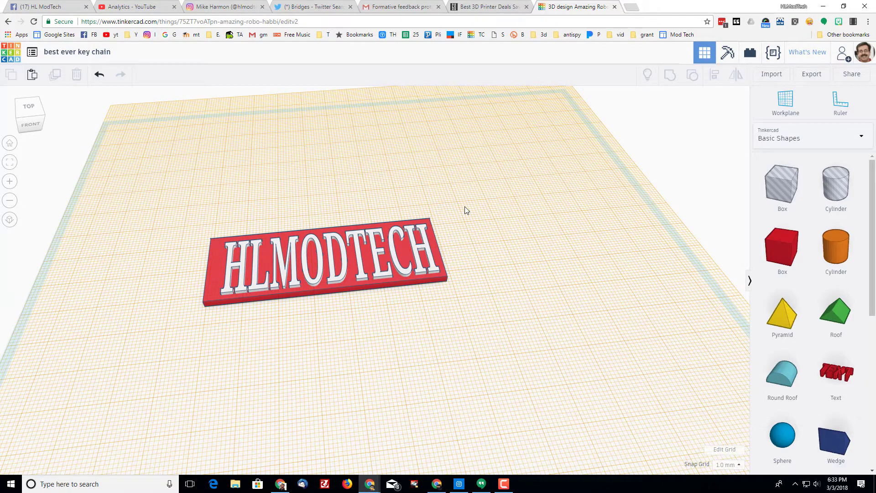
drag(465, 207, 306, 337)
click(670, 76)
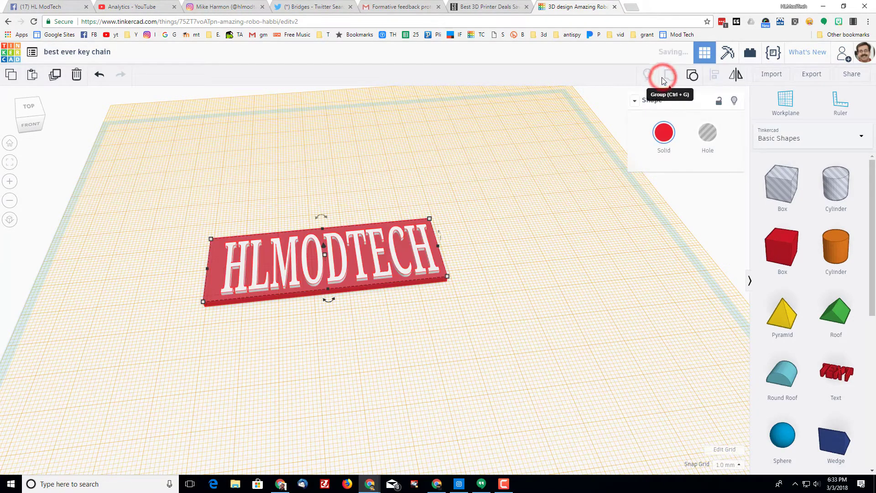
Make the grouped name plate multicolor so the lettering and plate keep their own colors
click(664, 132)
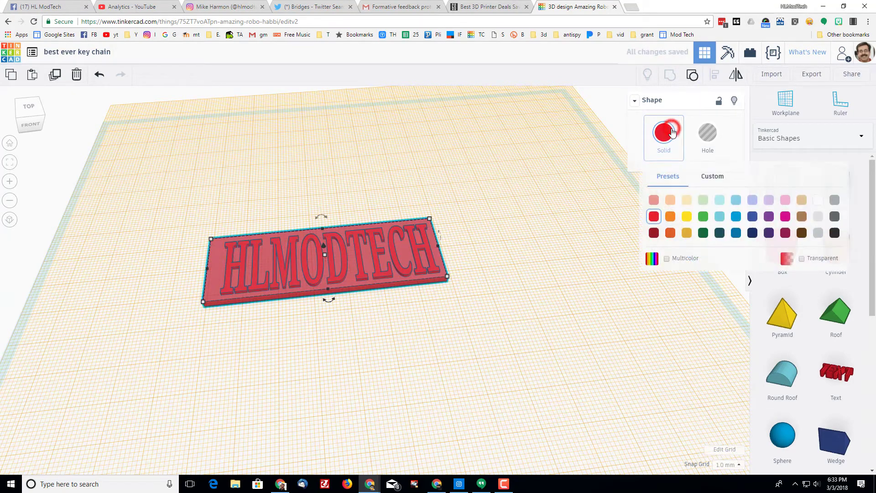
click(666, 259)
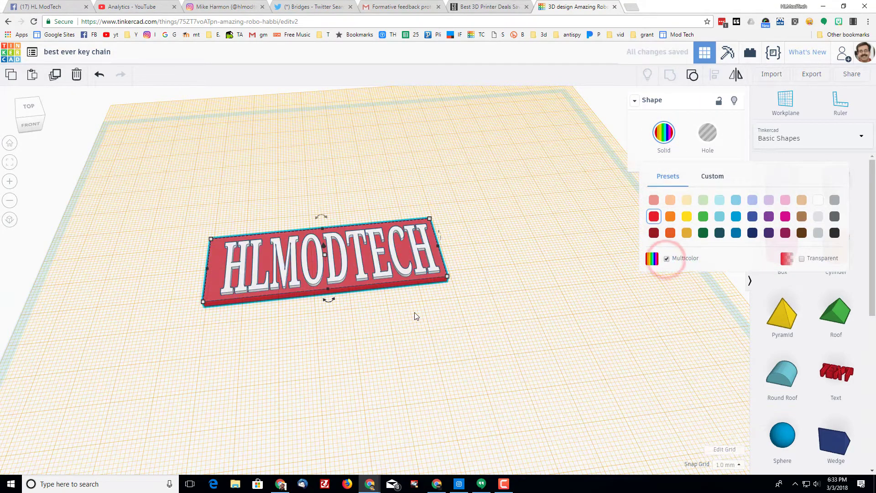
click(610, 214)
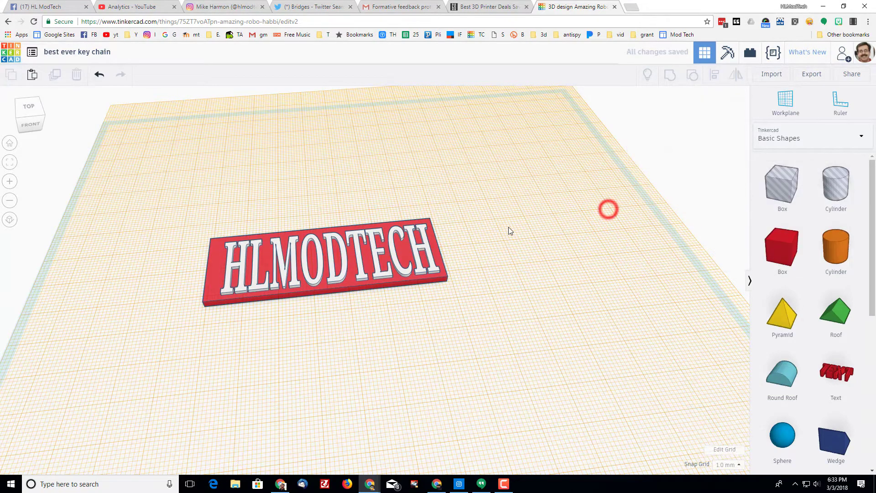
Return the workplane to the base grid and add a cylinder hole beside the plate's back-left corner
click(785, 107)
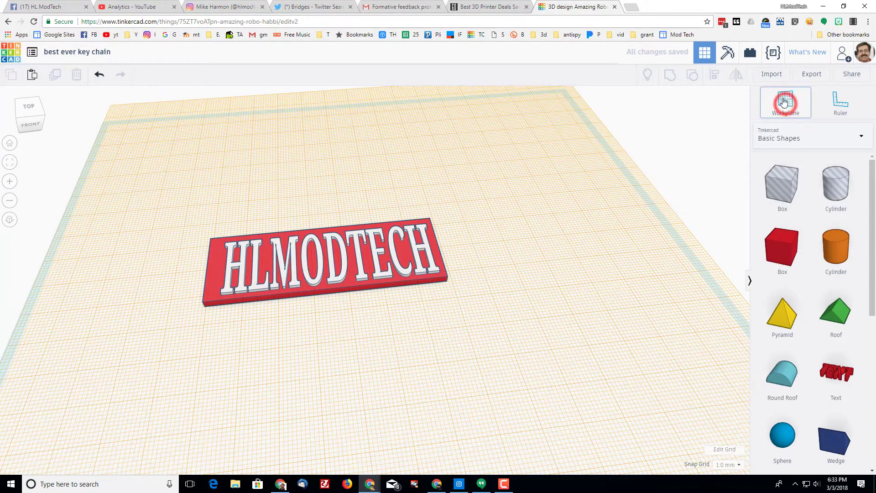
click(660, 214)
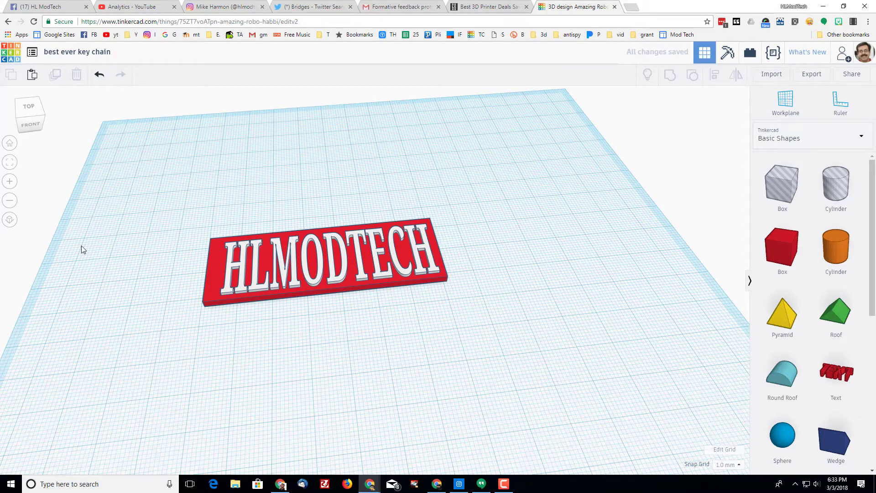
right_drag(81, 247, 102, 261)
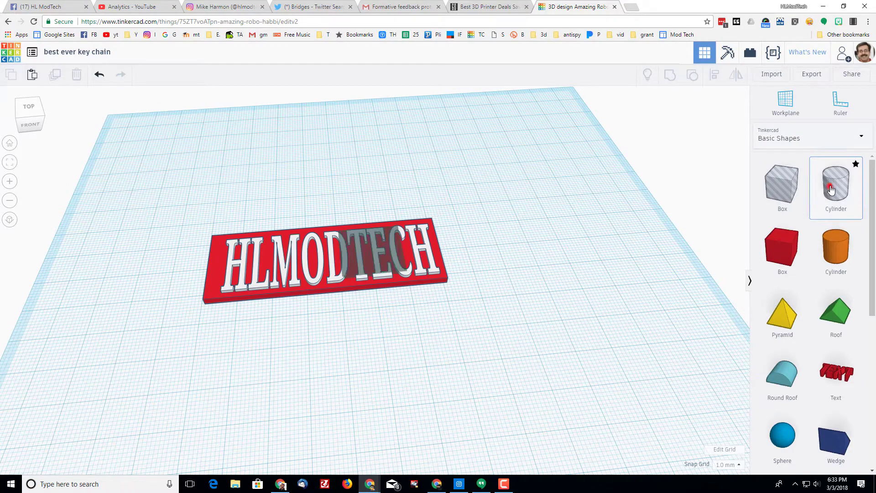
drag(830, 189, 208, 216)
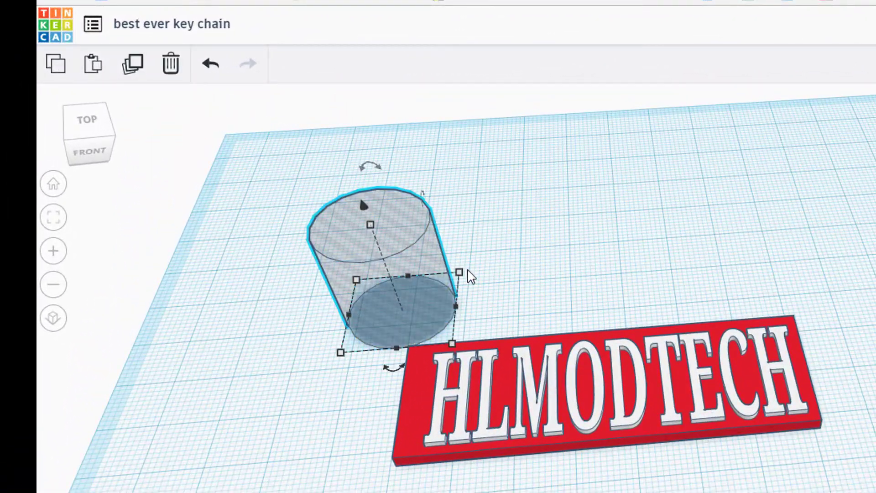
Shrink the cylinder hole proportionally and position it over the plate's back-left corner next to the H
shift+drag(459, 272, 423, 404)
key(Left)
key(Left)
key(Right)
key(Right)
key(Up)
key(Up)
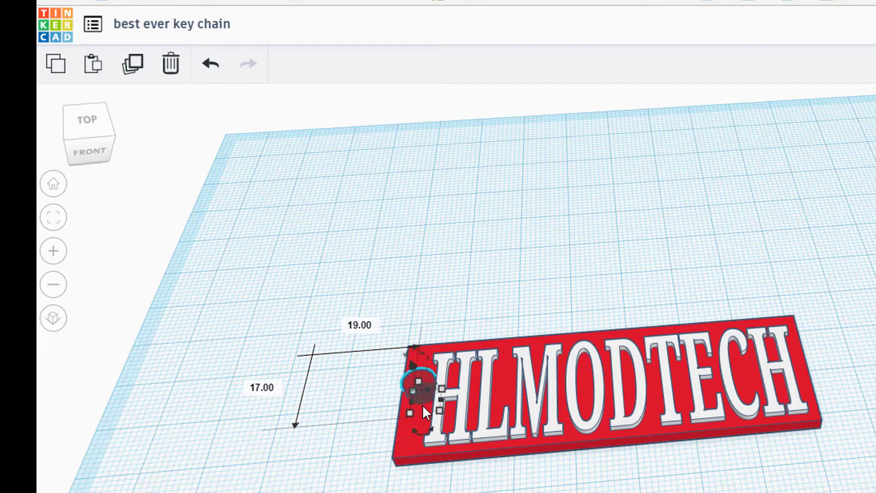
key(Left)
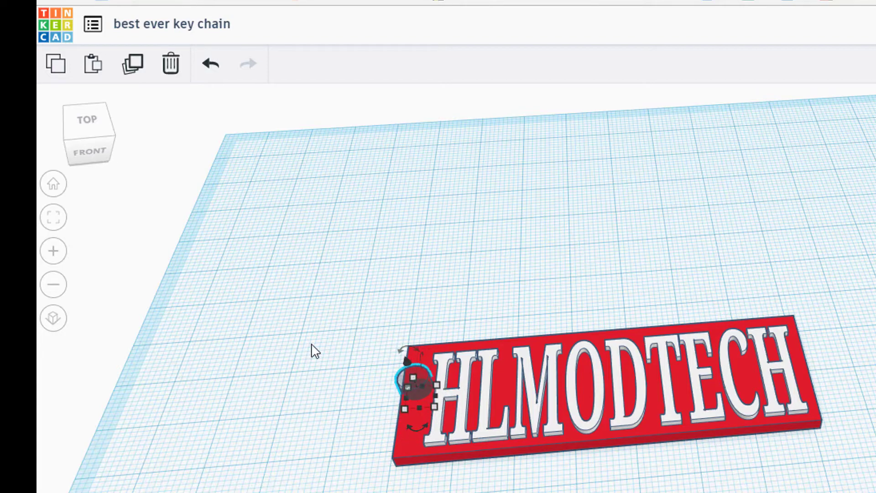
key(Up)
key(Up)
key(Up)
key(Up)
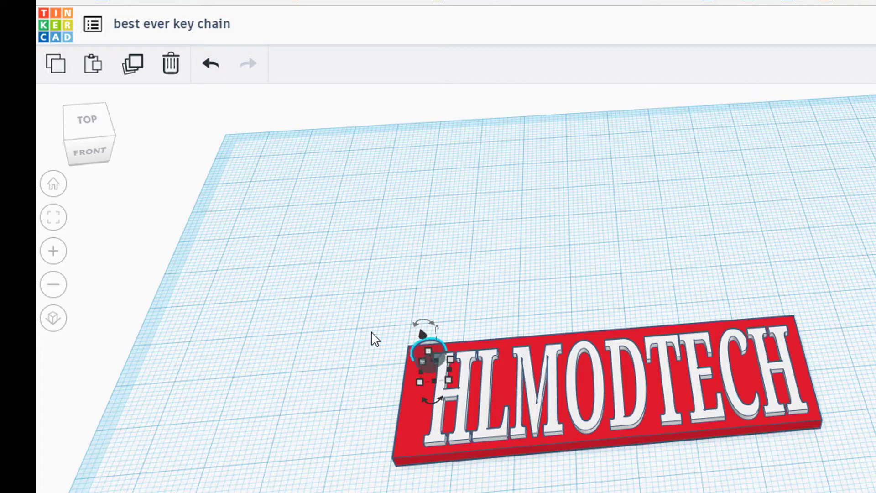
Ungroup the lettering from the red plate and select only the HLMODTECH text
click(462, 404)
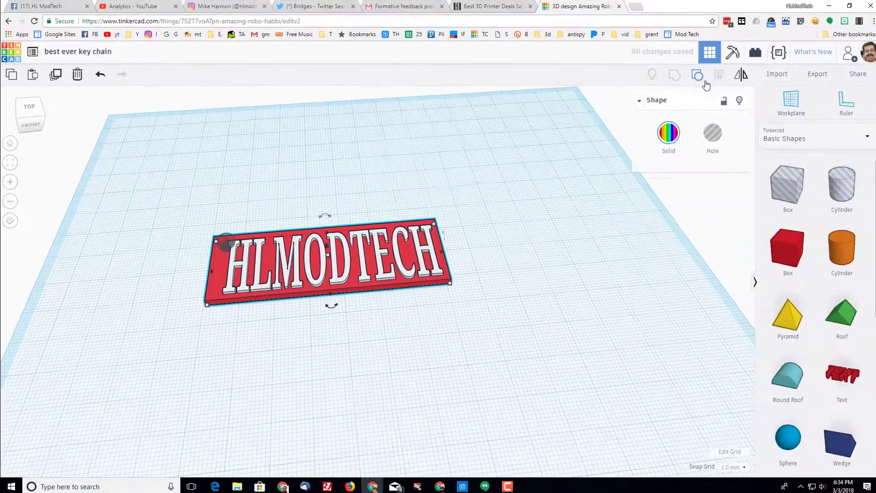
click(696, 81)
click(300, 215)
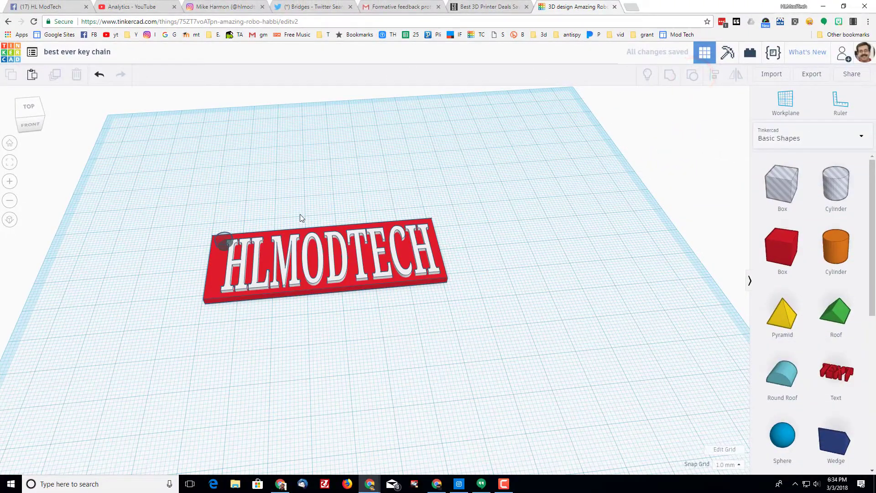
click(296, 259)
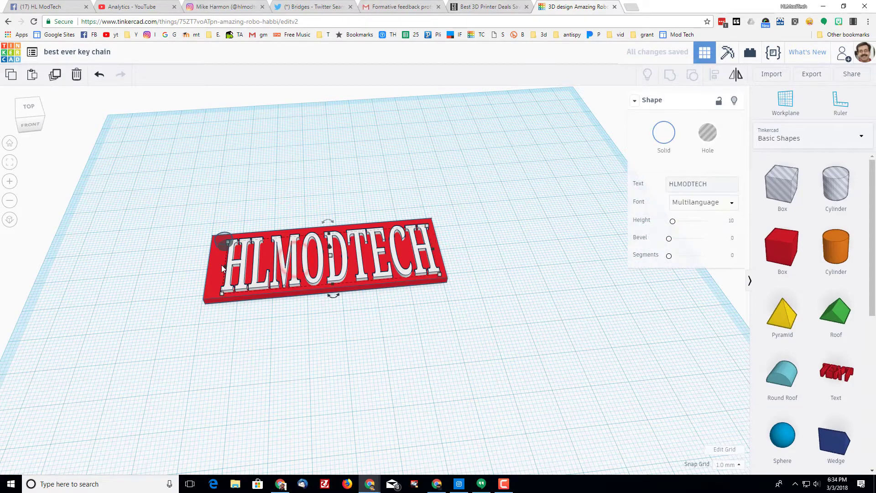